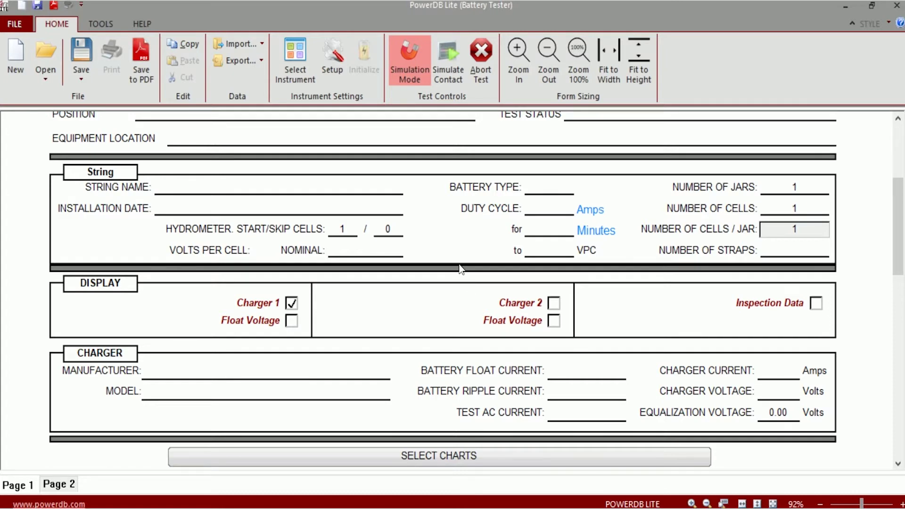
Step: Set the string's nominal voltage to 2.1 volts per cell and battery type to VLA
{"action": "left_click", "coordinate": [313, 187]}
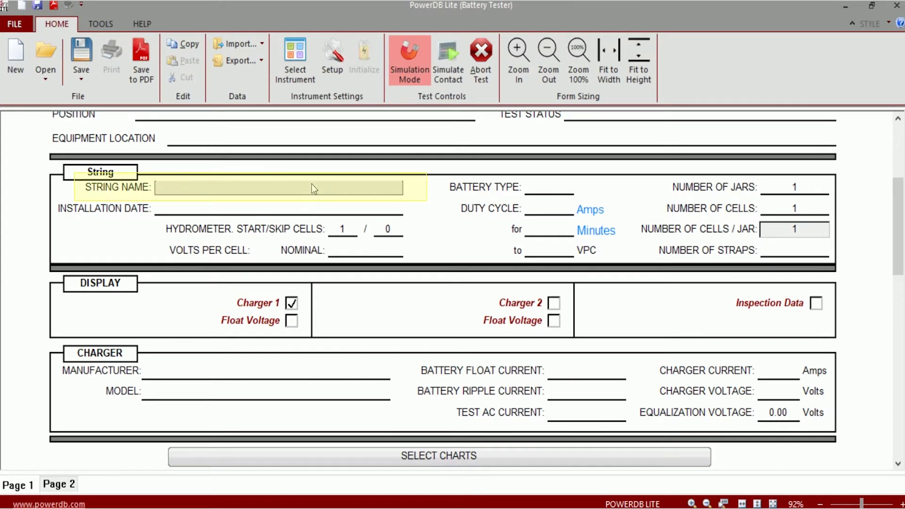
{"action": "left_click", "coordinate": [291, 208]}
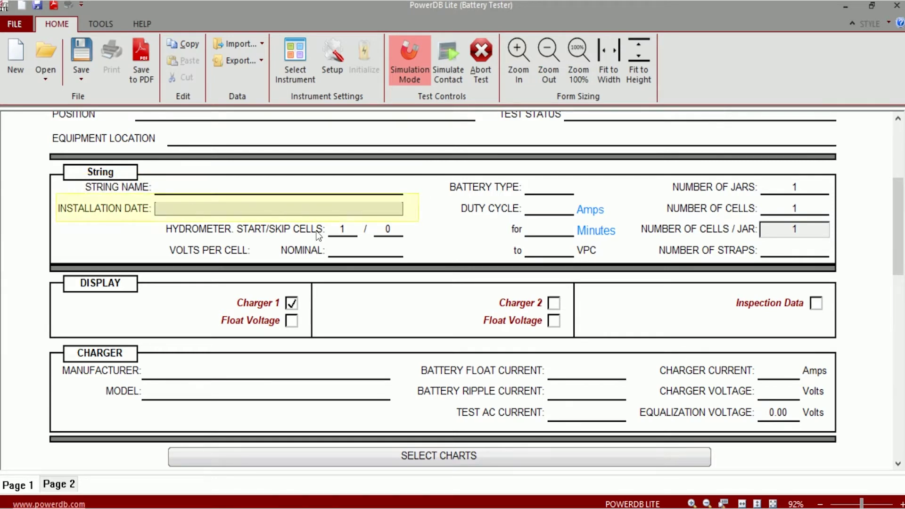
{"action": "left_click", "coordinate": [356, 250]}
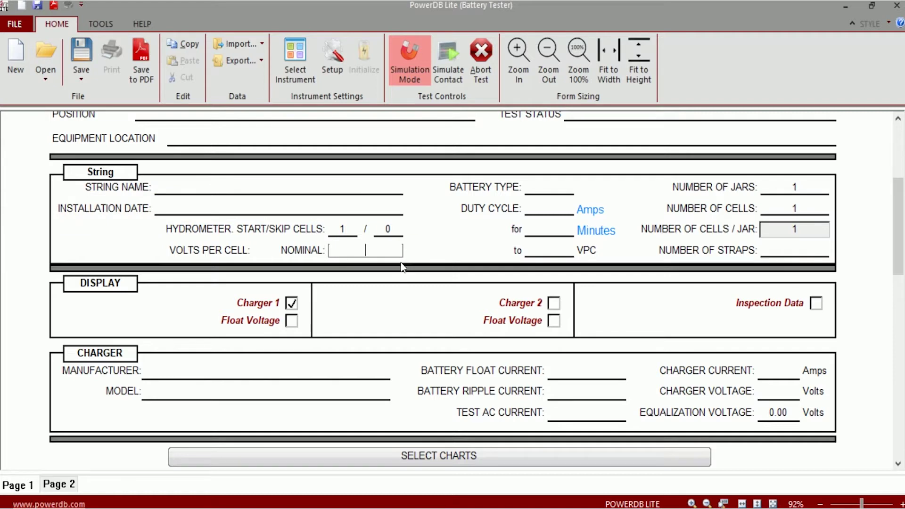
{"action": "type", "text": "2.1"}
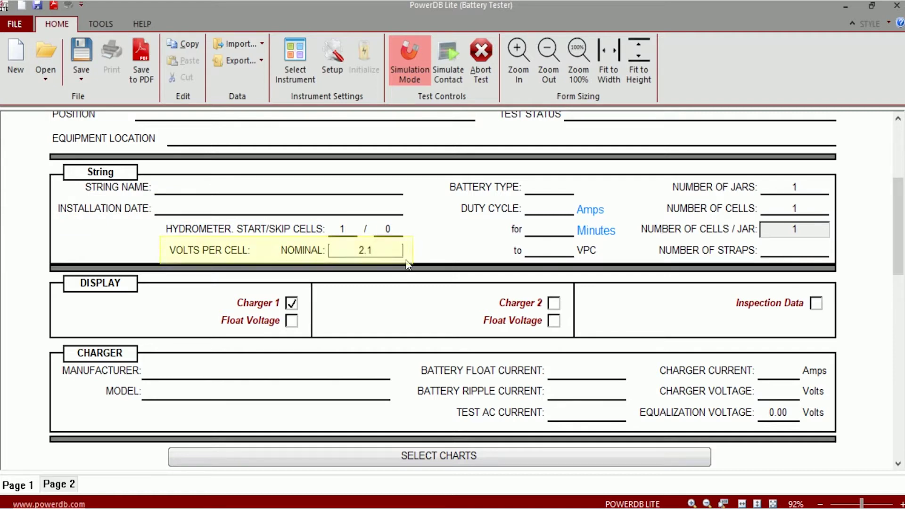
{"action": "left_click", "coordinate": [541, 190]}
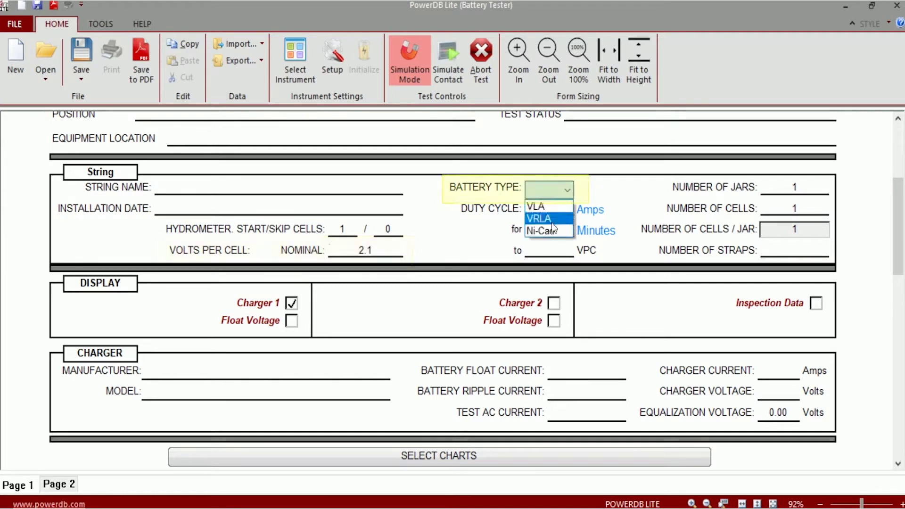
{"action": "left_click", "coordinate": [555, 209]}
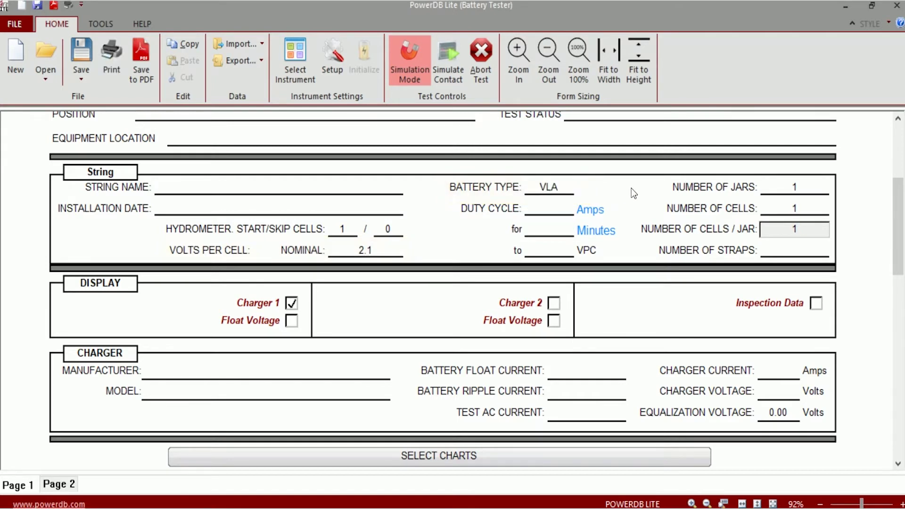
Step: Set the duty cycle to 13 Amps for 8 Hours down to 1.75 VPC
{"action": "left_click", "coordinate": [592, 198]}
{"action": "left_click", "coordinate": [555, 210]}
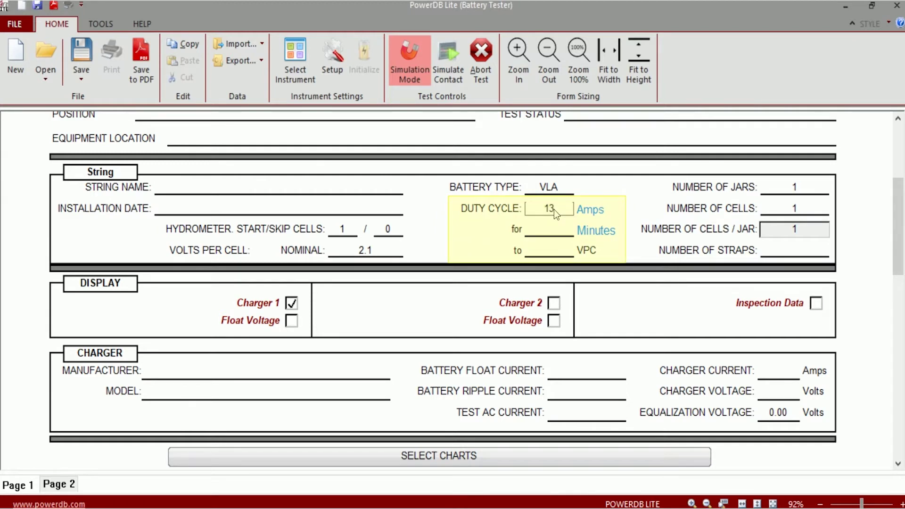
{"action": "type", "text": "13"}
{"action": "left_click", "coordinate": [603, 226]}
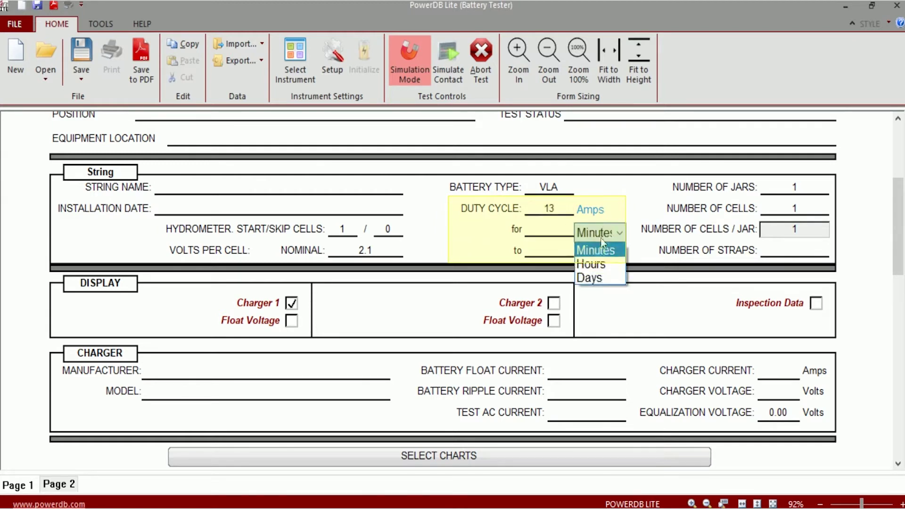
{"action": "left_click", "coordinate": [589, 262]}
{"action": "left_click", "coordinate": [550, 231]}
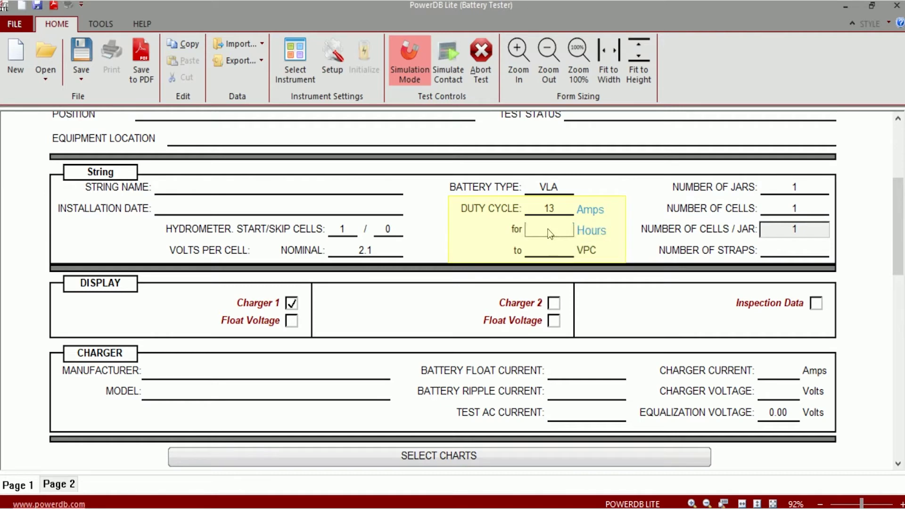
{"action": "type", "text": "8"}
{"action": "left_click", "coordinate": [546, 257]}
{"action": "type", "text": "1.75"}
{"action": "left_click", "coordinate": [631, 190]}
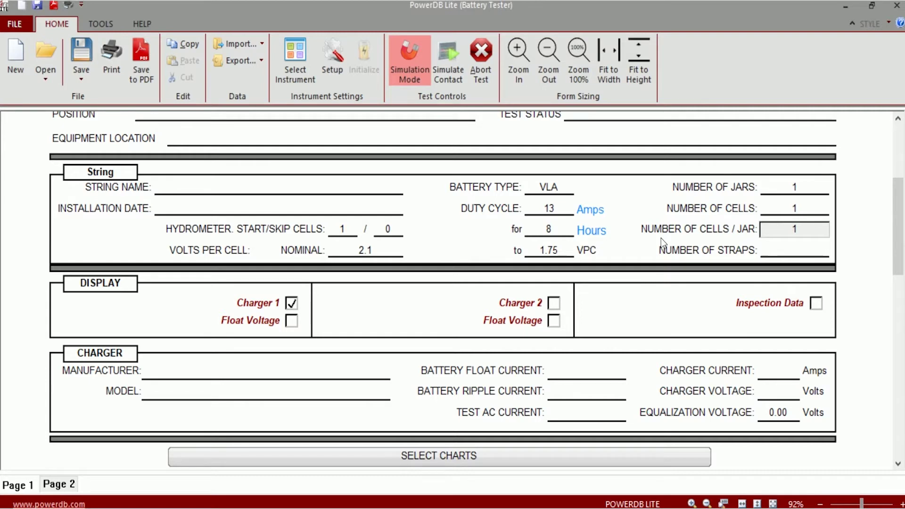
Step: Enter 24 jars and 24 cells in the Battery Nameplate Input Dialog and confirm
{"action": "left_click", "coordinate": [800, 198]}
{"action": "left_click", "coordinate": [414, 260]}
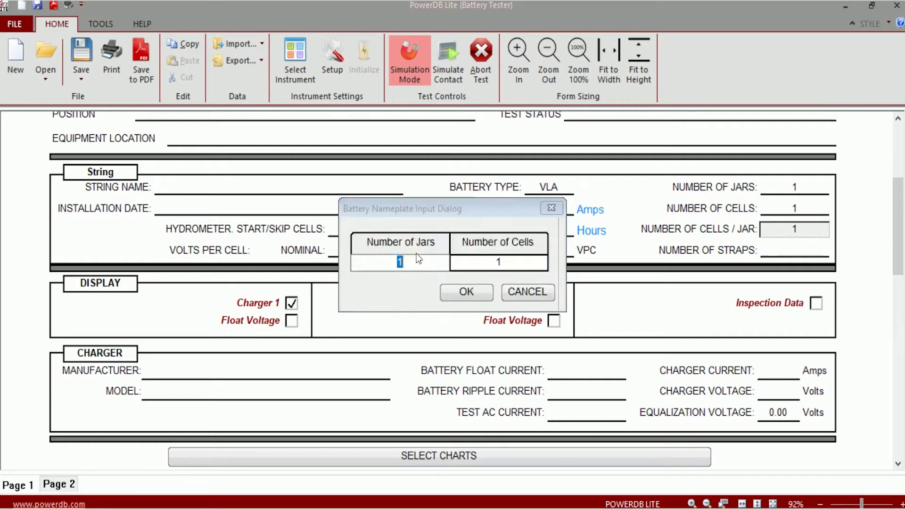
{"action": "type", "text": "24"}
{"action": "left_click", "coordinate": [506, 261]}
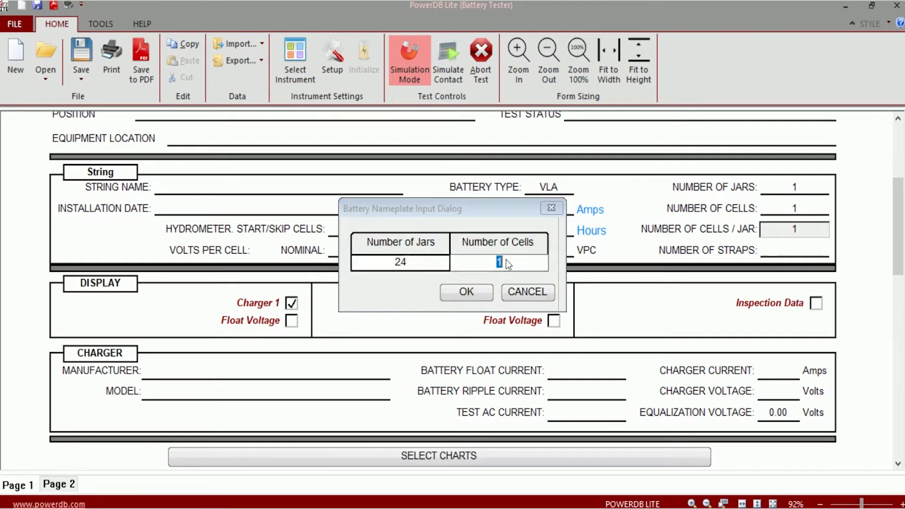
{"action": "type", "text": "24"}
{"action": "left_click", "coordinate": [444, 296]}
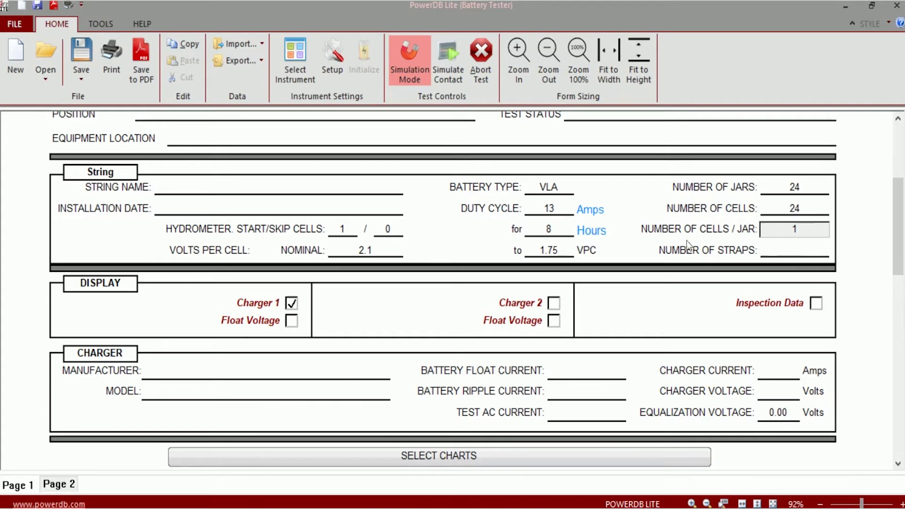
Step: Enter 23 in the Number of Straps field
{"action": "left_click", "coordinate": [811, 250]}
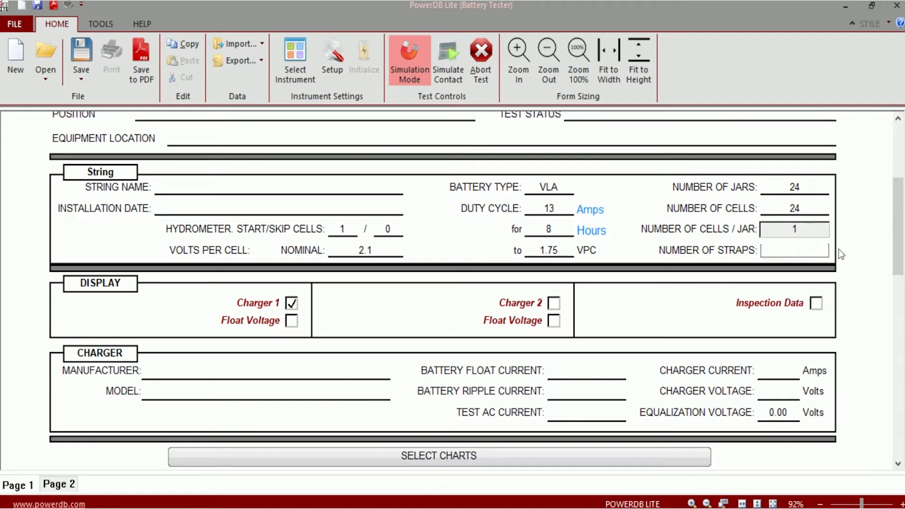
{"action": "type", "text": "23"}
{"action": "key", "text": "Return"}
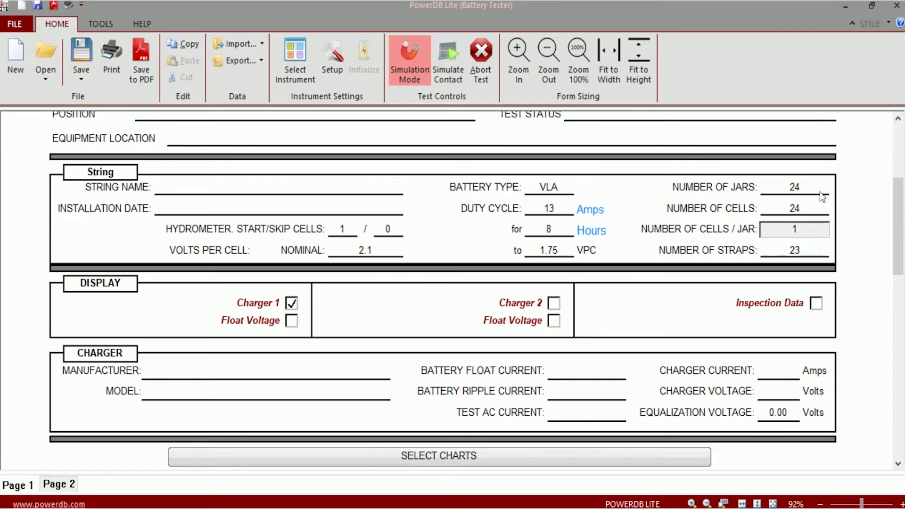
{"action": "scroll", "coordinate": [821, 201], "scroll_direction": "down", "scroll_amount": 8}
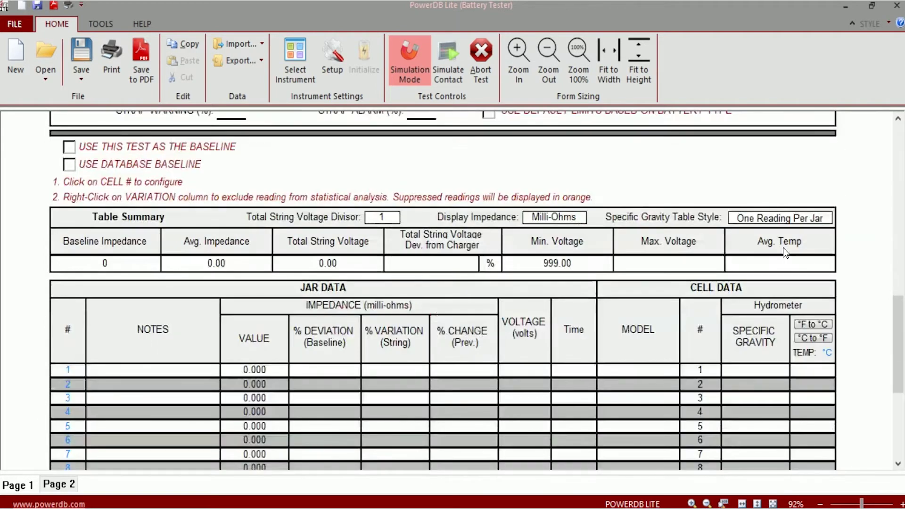
{"action": "scroll", "coordinate": [785, 252], "scroll_direction": "down", "scroll_amount": 3}
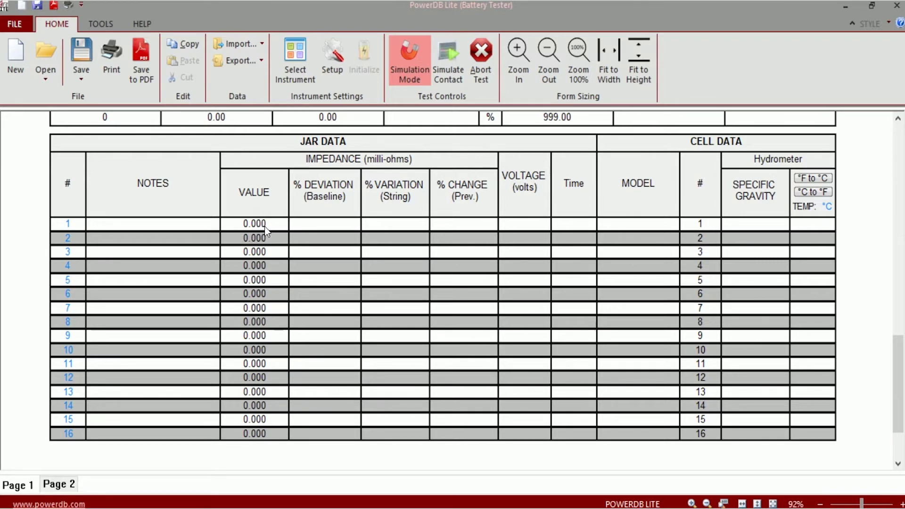
{"action": "scroll", "coordinate": [492, 262], "scroll_direction": "up", "scroll_amount": 10}
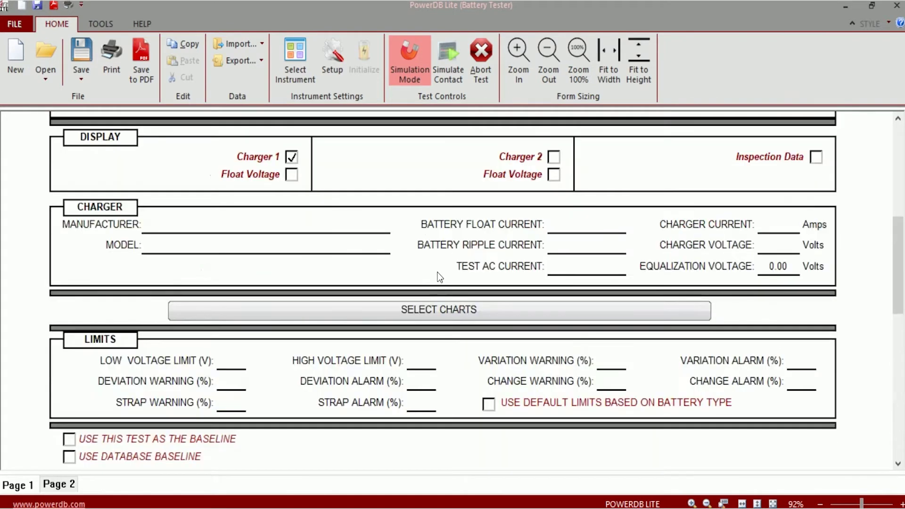
{"action": "scroll", "coordinate": [492, 262], "scroll_direction": "up", "scroll_amount": 2}
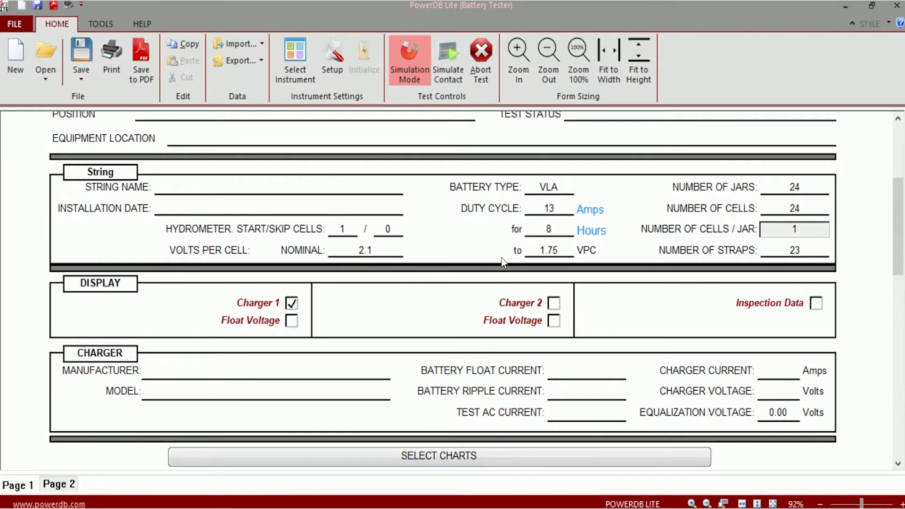
{"action": "left_click", "coordinate": [796, 191]}
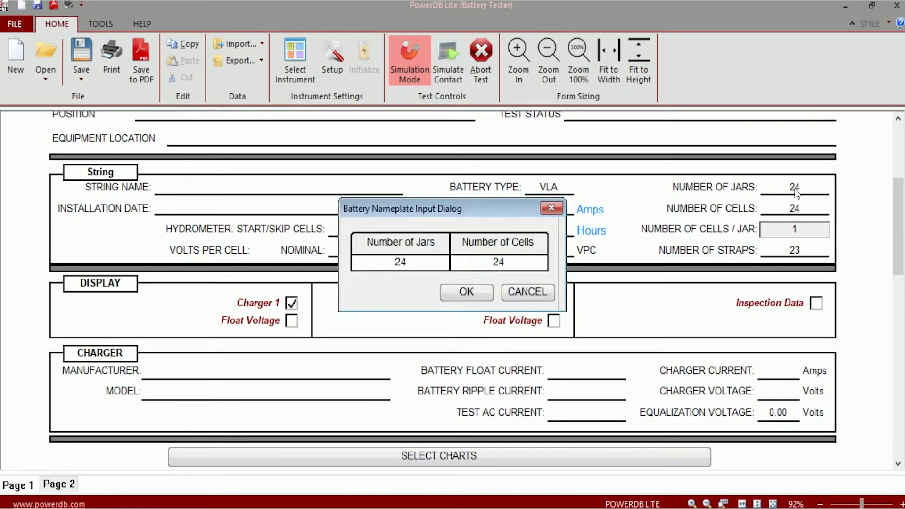
{"action": "left_click", "coordinate": [398, 265]}
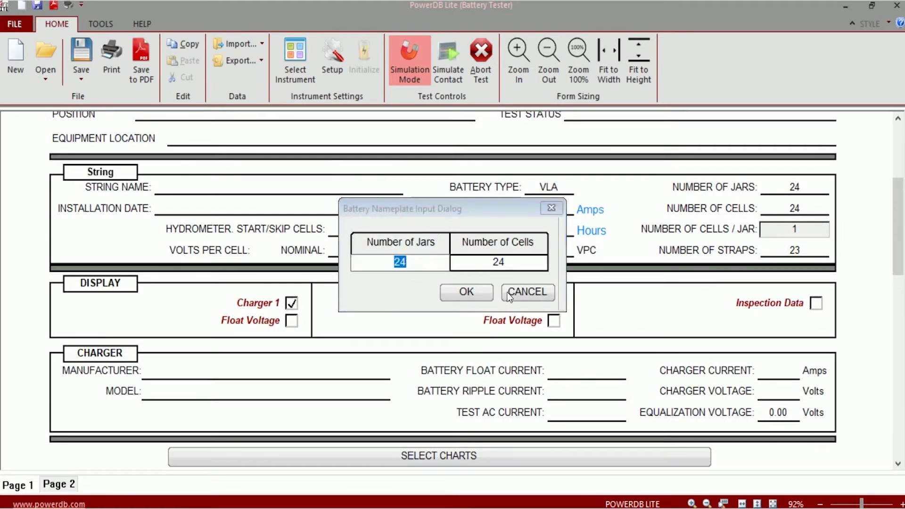
{"action": "type", "text": "8"}
{"action": "left_click", "coordinate": [445, 290]}
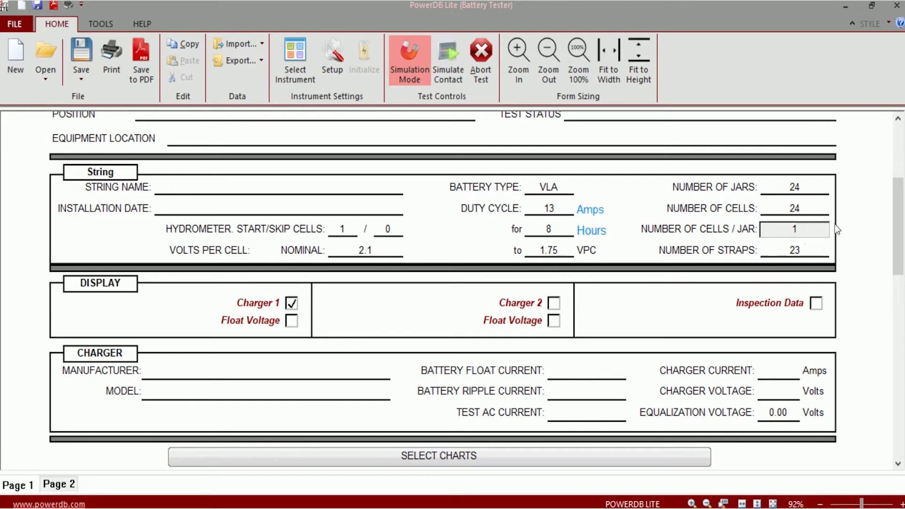
{"action": "scroll", "coordinate": [848, 243], "scroll_direction": "down", "scroll_amount": 3}
{"action": "scroll", "coordinate": [831, 265], "scroll_direction": "down", "scroll_amount": 3}
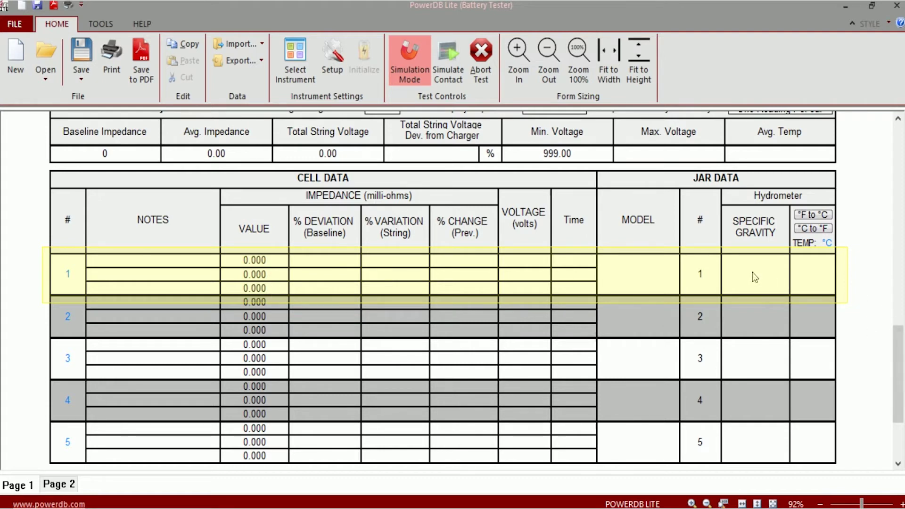
{"action": "scroll", "coordinate": [753, 274], "scroll_direction": "up", "scroll_amount": 6}
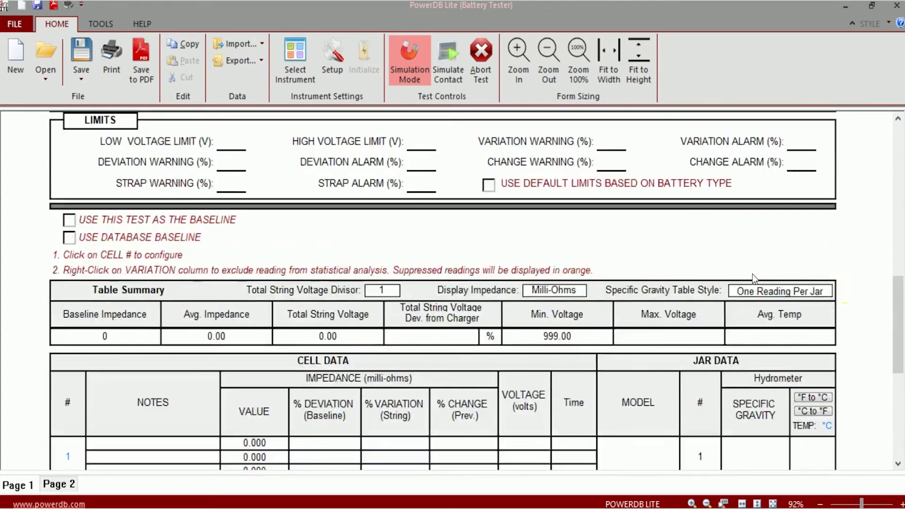
{"action": "scroll", "coordinate": [752, 275], "scroll_direction": "up", "scroll_amount": 4}
{"action": "scroll", "coordinate": [747, 287], "scroll_direction": "down", "scroll_amount": 2}
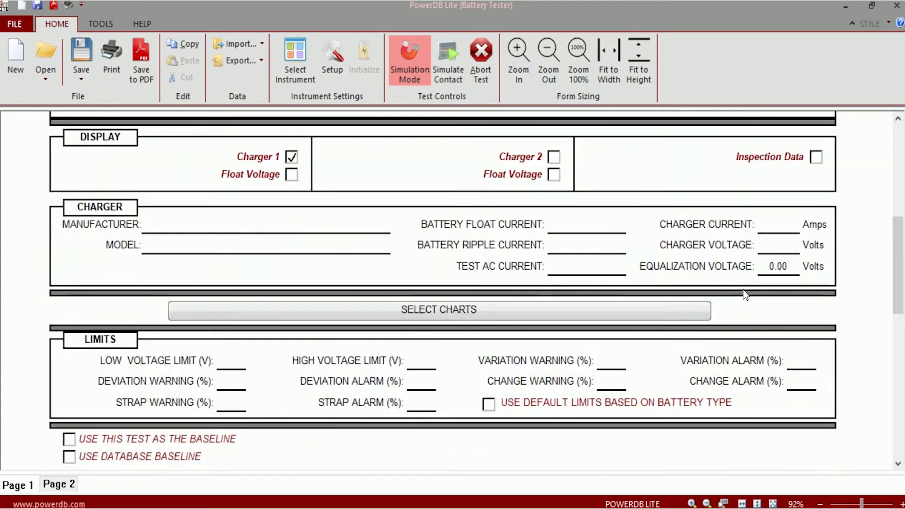
{"action": "scroll", "coordinate": [745, 294], "scroll_direction": "up", "scroll_amount": 4}
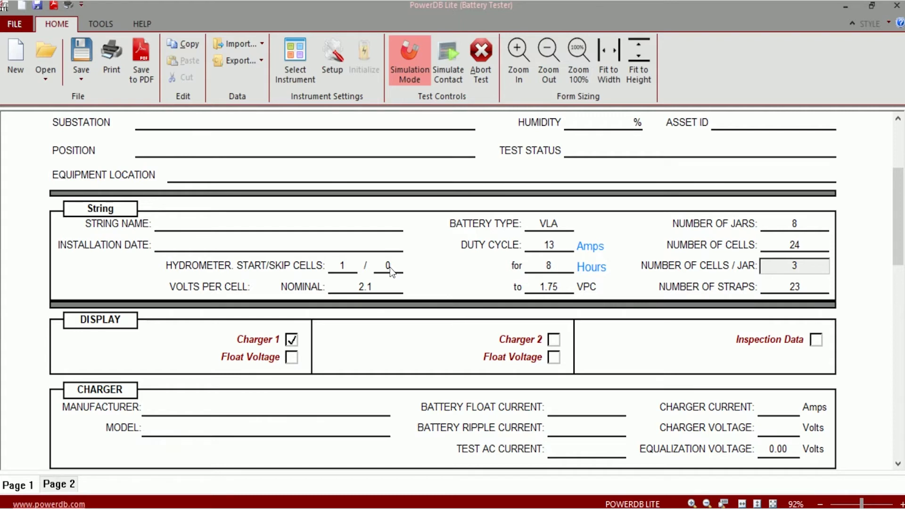
Step: Set Hydrometer Skip Cells to 2, grouping three impedance rows under each jar
{"action": "left_click", "coordinate": [389, 267]}
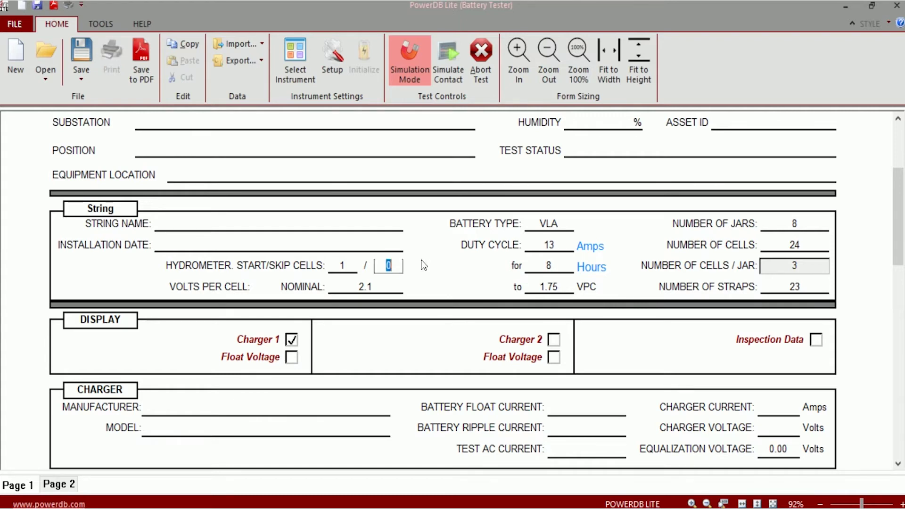
{"action": "type", "text": "2"}
{"action": "key", "text": "Return"}
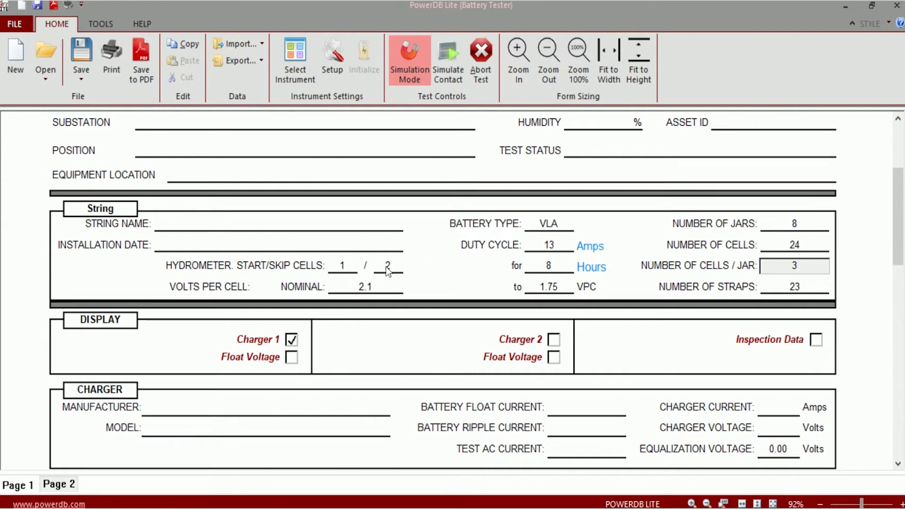
{"action": "scroll", "coordinate": [522, 275], "scroll_direction": "down", "scroll_amount": 12}
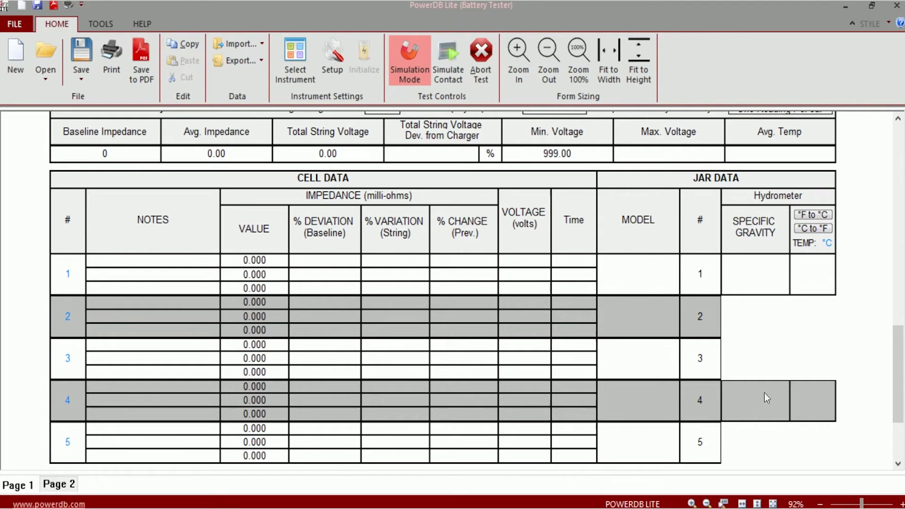
{"action": "left_click", "coordinate": [57, 486]}
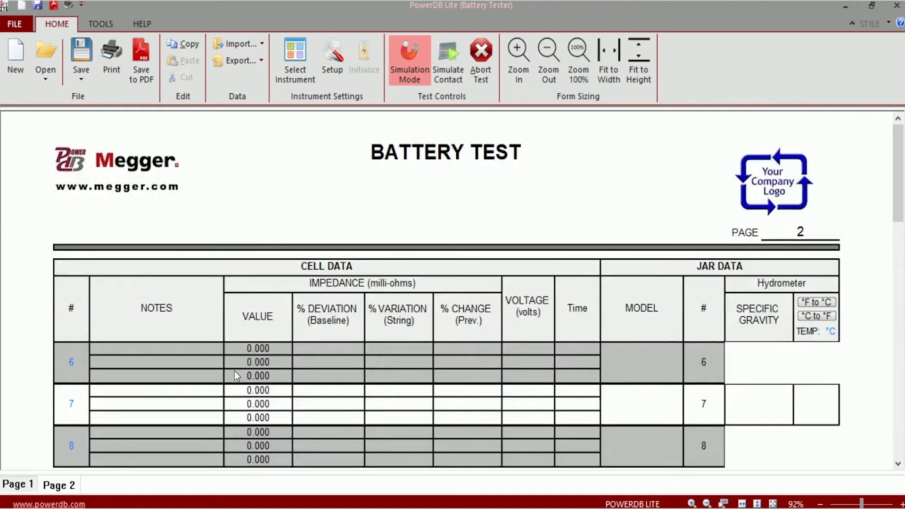
{"action": "scroll", "coordinate": [237, 376], "scroll_direction": "down", "scroll_amount": 1}
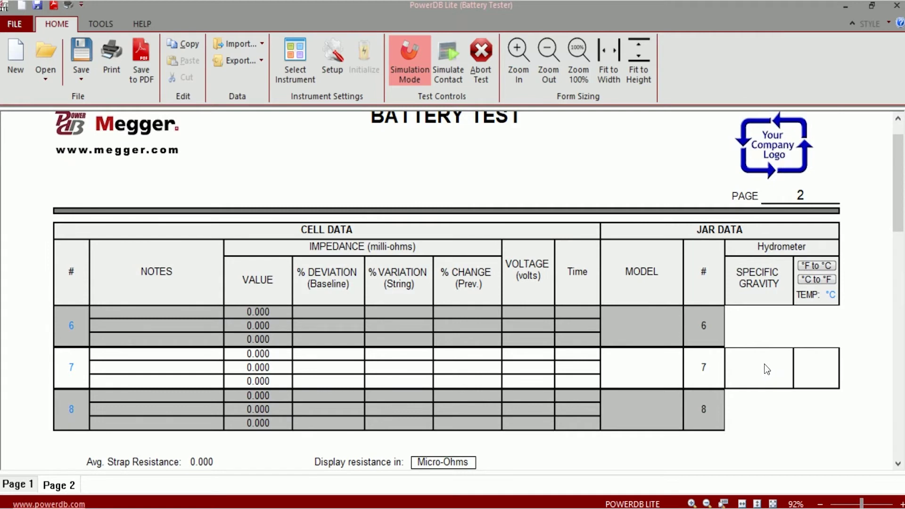
{"action": "scroll", "coordinate": [766, 373], "scroll_direction": "down", "scroll_amount": 1}
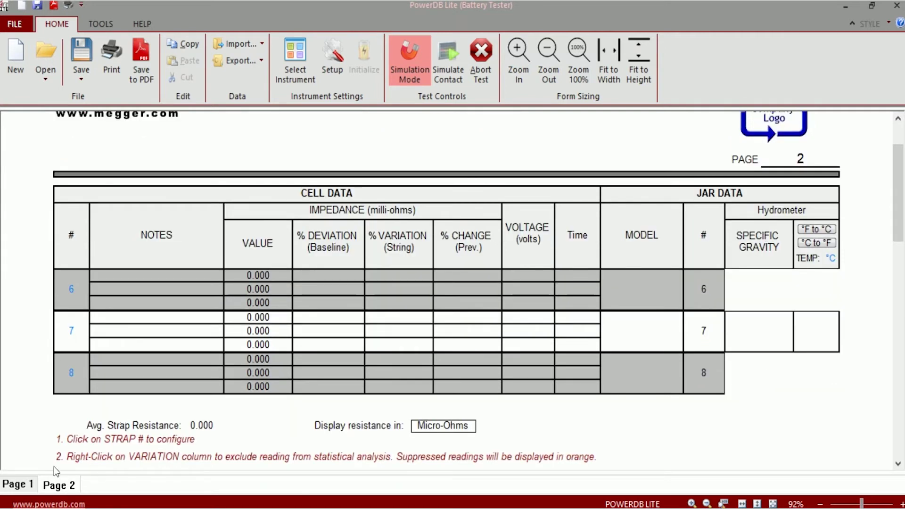
{"action": "left_click", "coordinate": [15, 486]}
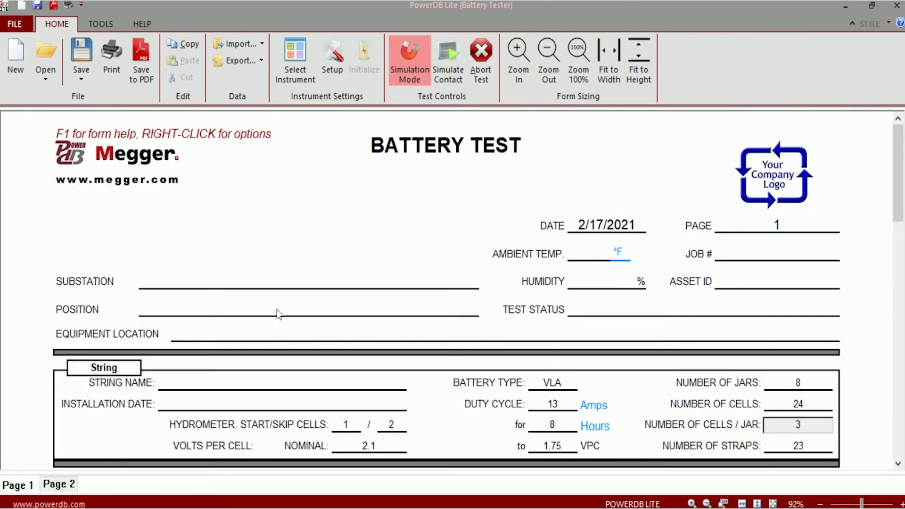
{"action": "scroll", "coordinate": [283, 309], "scroll_direction": "down", "scroll_amount": 3}
Step: Tick Charger 2 under Display, then go through the charger current, voltage and equalization voltage fields
{"action": "scroll", "coordinate": [284, 306], "scroll_direction": "down", "scroll_amount": 3}
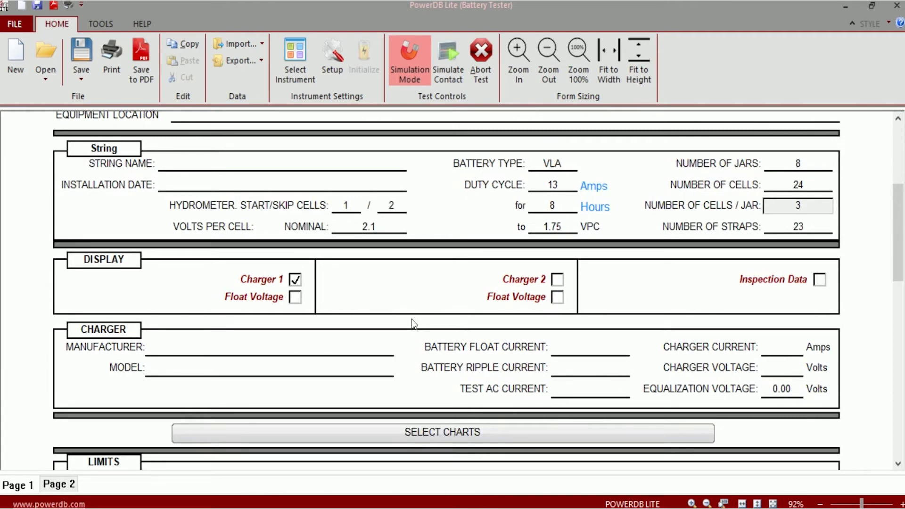
{"action": "left_click", "coordinate": [557, 280]}
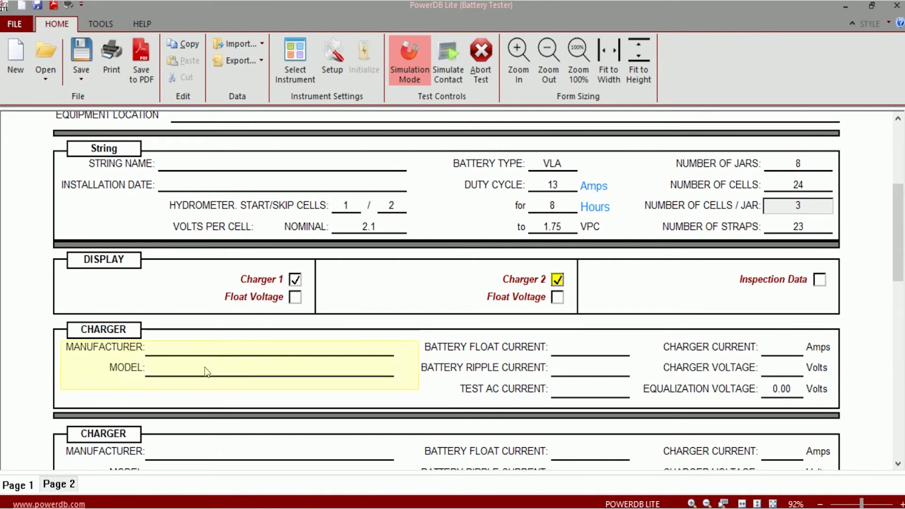
{"action": "left_click", "coordinate": [781, 350]}
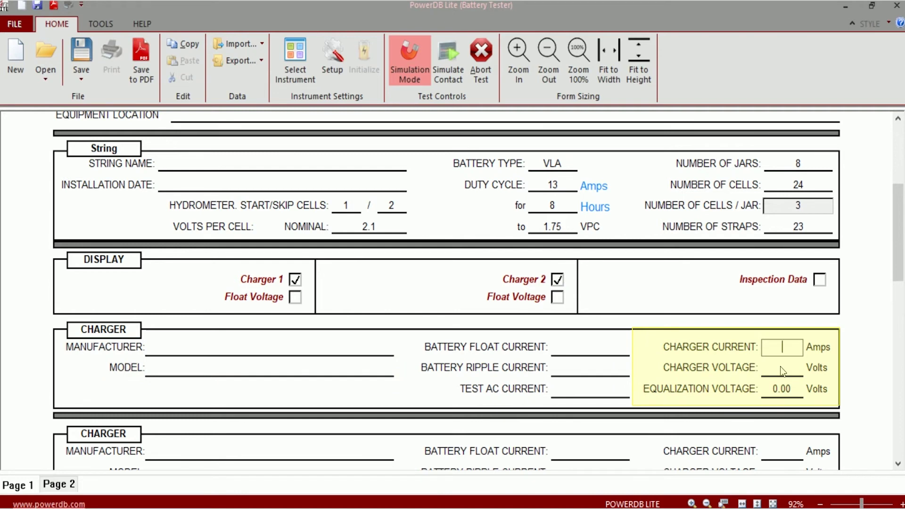
{"action": "left_click", "coordinate": [779, 369]}
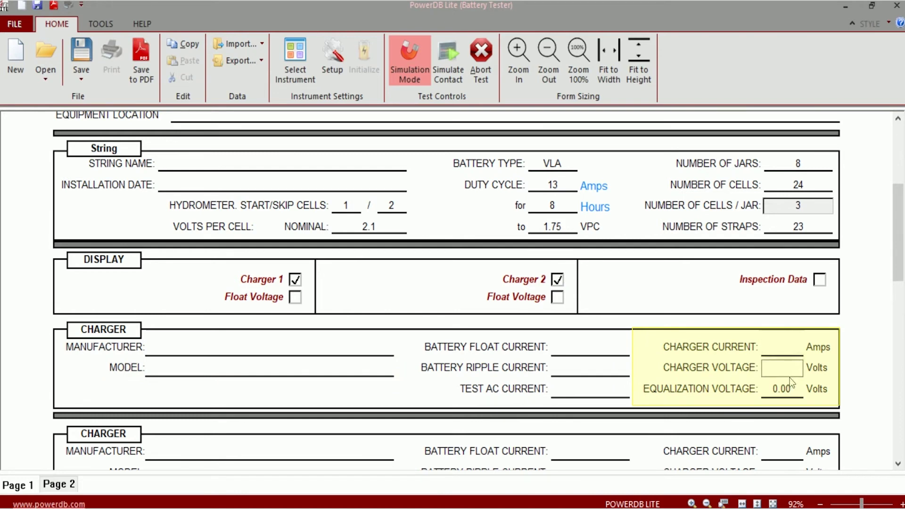
{"action": "left_click", "coordinate": [790, 391]}
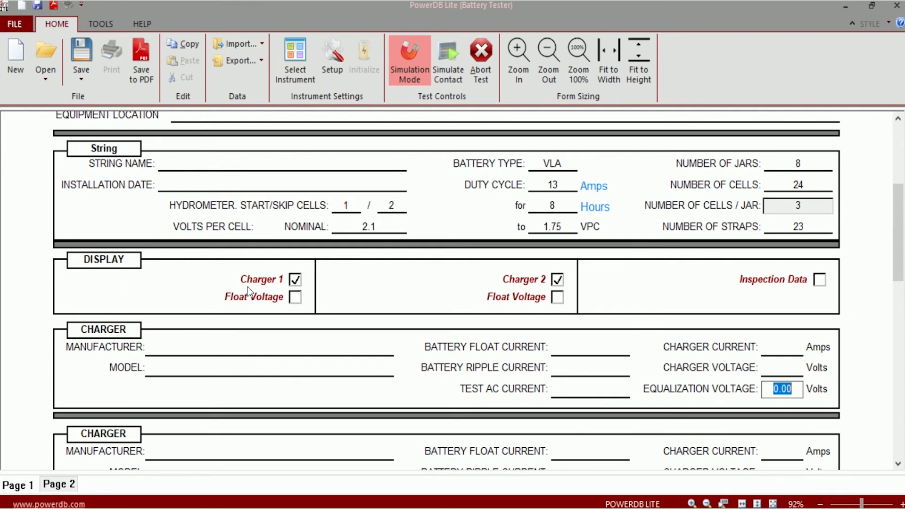
Step: Tick Float Voltage under Charger 1 to add alarm, lamps and as-found/as-left voltage fields
{"action": "left_click", "coordinate": [295, 297]}
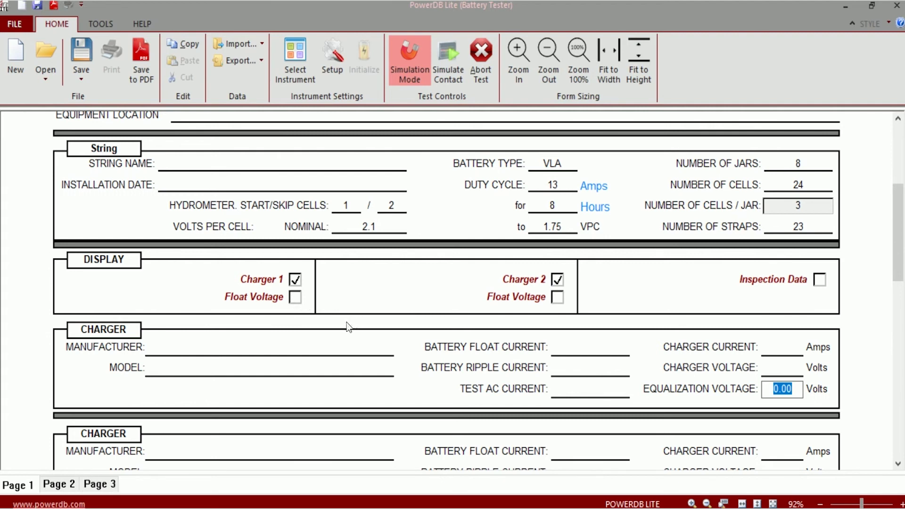
{"action": "scroll", "coordinate": [378, 306], "scroll_direction": "down", "scroll_amount": 1}
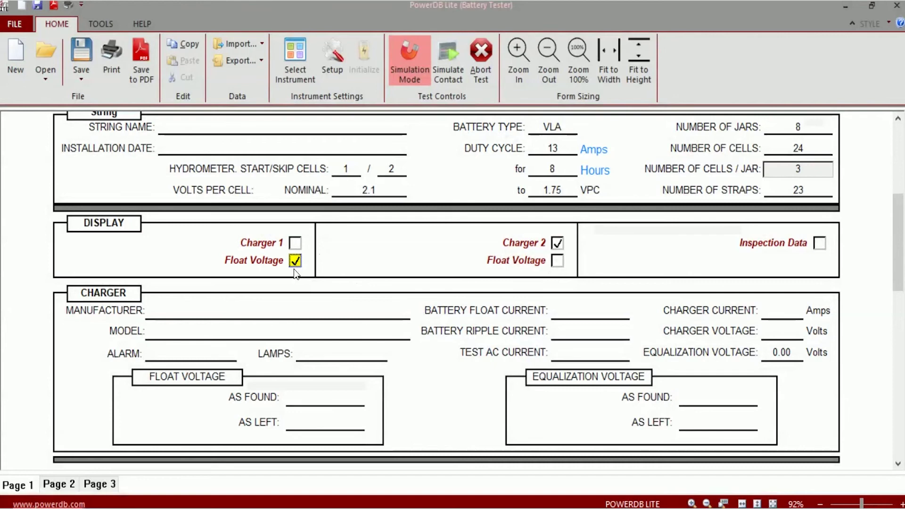
{"action": "scroll", "coordinate": [485, 345], "scroll_direction": "down", "scroll_amount": 2}
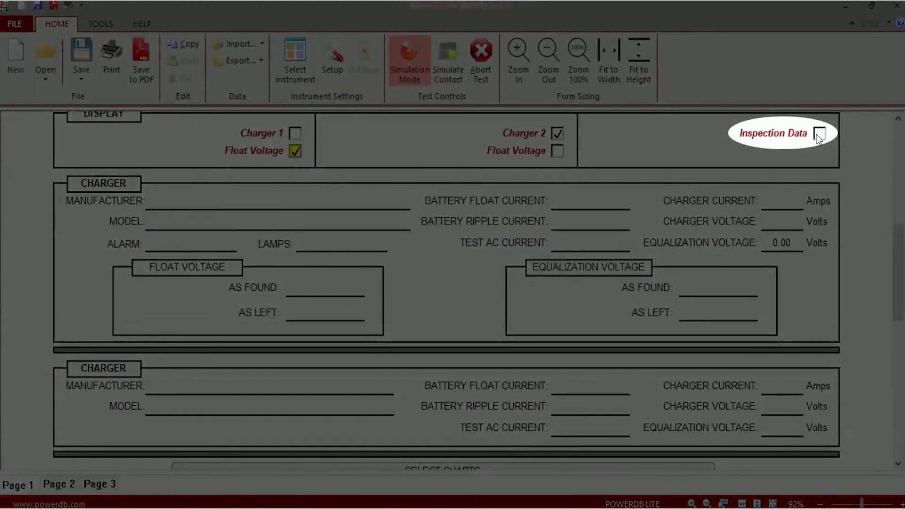
Step: Tick Inspection Data under Display and review the new Battery Inspection and Safety Equipment sections
{"action": "left_click", "coordinate": [820, 134]}
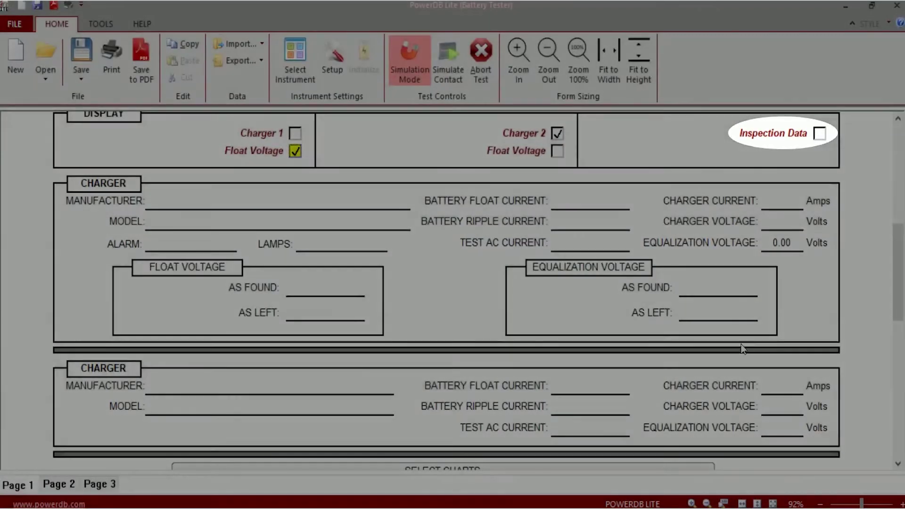
{"action": "scroll", "coordinate": [574, 330], "scroll_direction": "down", "scroll_amount": 1}
{"action": "scroll", "coordinate": [573, 326], "scroll_direction": "down", "scroll_amount": 2}
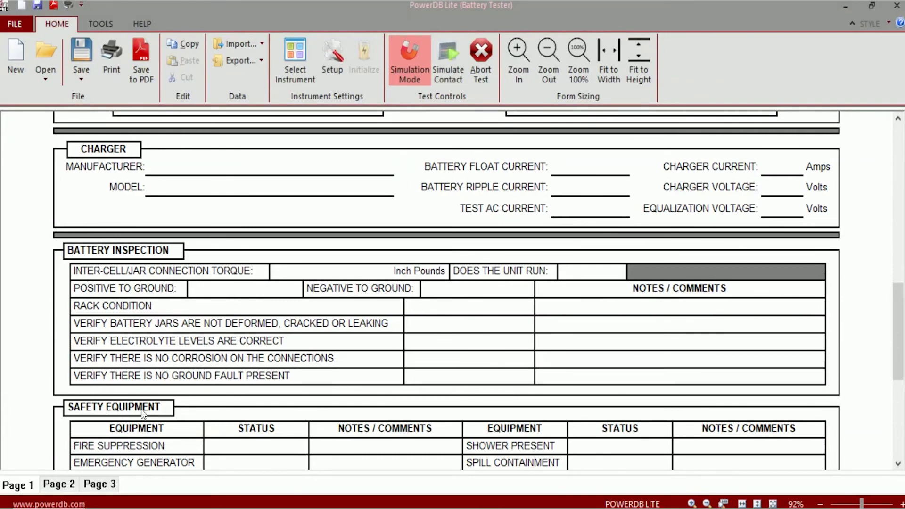
{"action": "scroll", "coordinate": [160, 410], "scroll_direction": "down", "scroll_amount": 1}
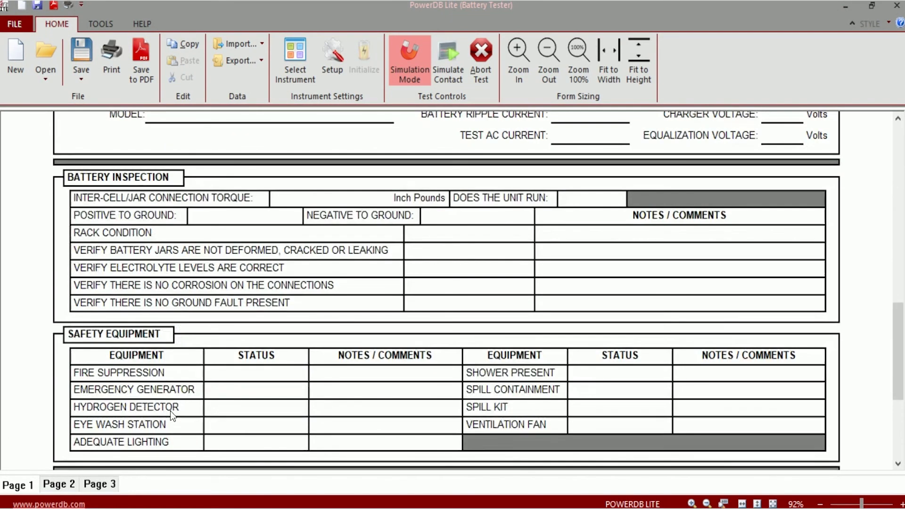
{"action": "scroll", "coordinate": [170, 411], "scroll_direction": "down", "scroll_amount": 1}
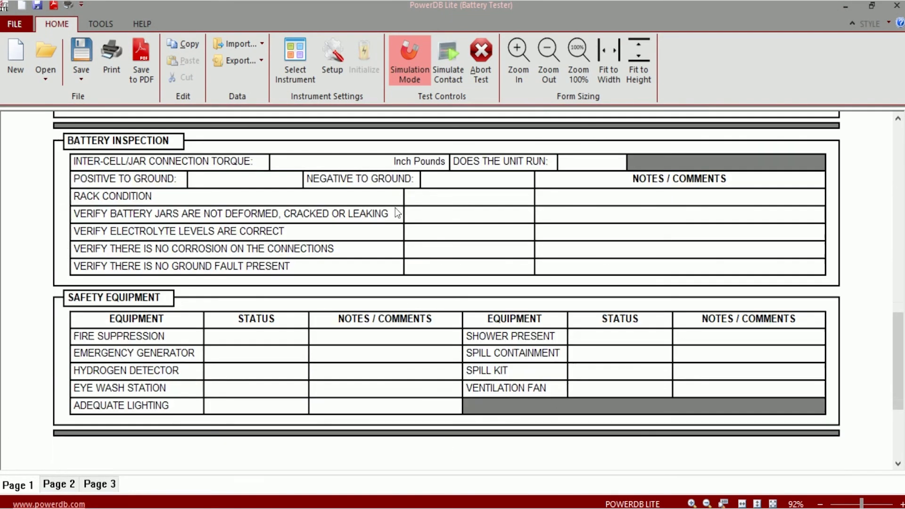
{"action": "scroll", "coordinate": [635, 375], "scroll_direction": "up", "scroll_amount": 3}
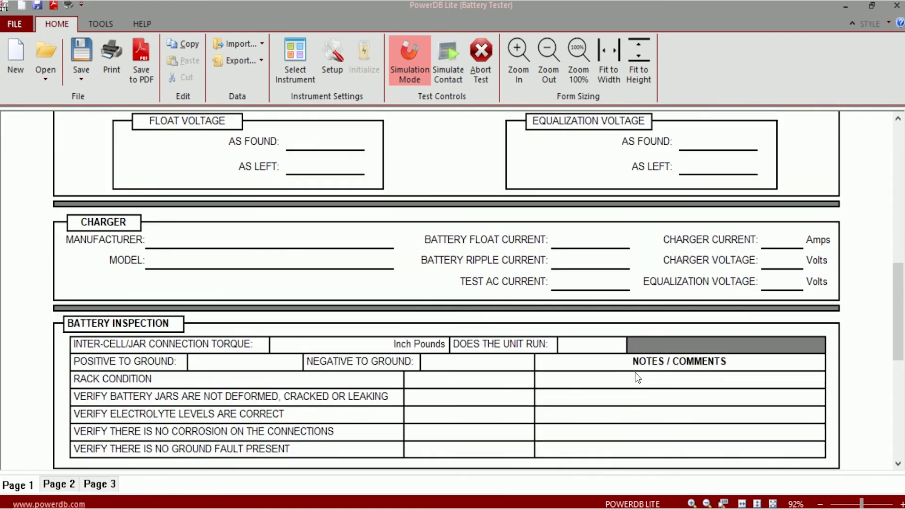
{"action": "scroll", "coordinate": [635, 372], "scroll_direction": "up", "scroll_amount": 4}
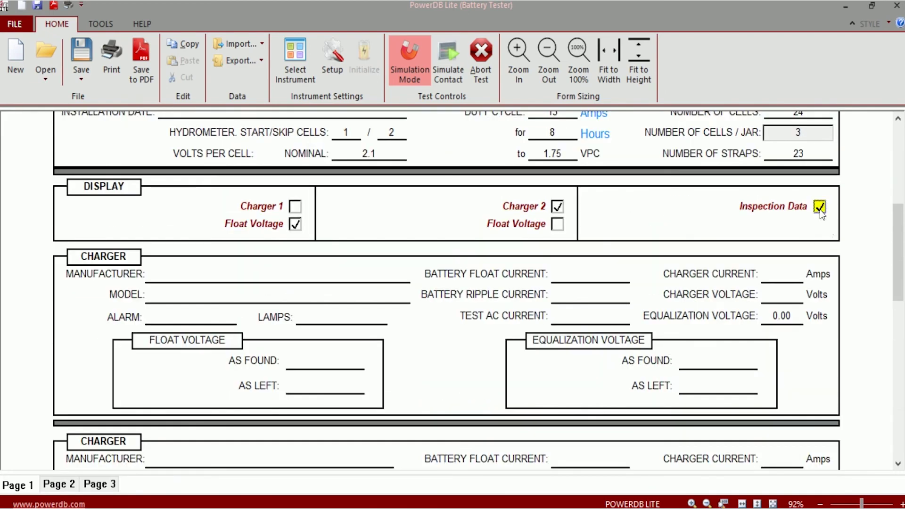